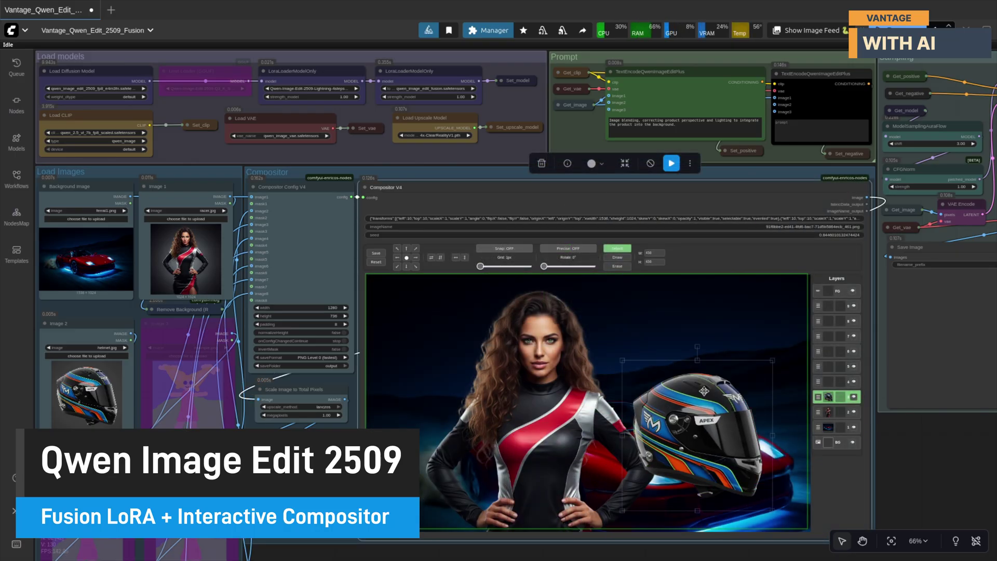
- Shrink the helmet, scale the racer down to 656 px, and reposition her beside the car
{"action": "left_click_drag", "start_coordinate": [704, 391], "coordinate": [705, 372]}
{"action": "left_click_drag", "start_coordinate": [625, 343], "coordinate": [663, 395]}
{"action": "left_click", "coordinate": [643, 375]}
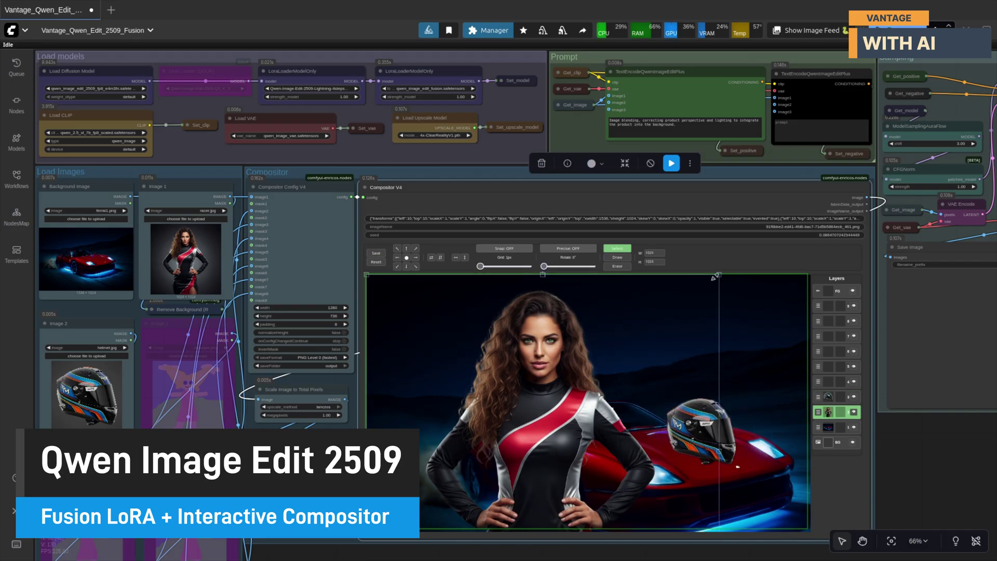
{"action": "left_click_drag", "start_coordinate": [718, 275], "coordinate": [592, 304]}
{"action": "left_click_drag", "start_coordinate": [465, 411], "coordinate": [498, 407]}
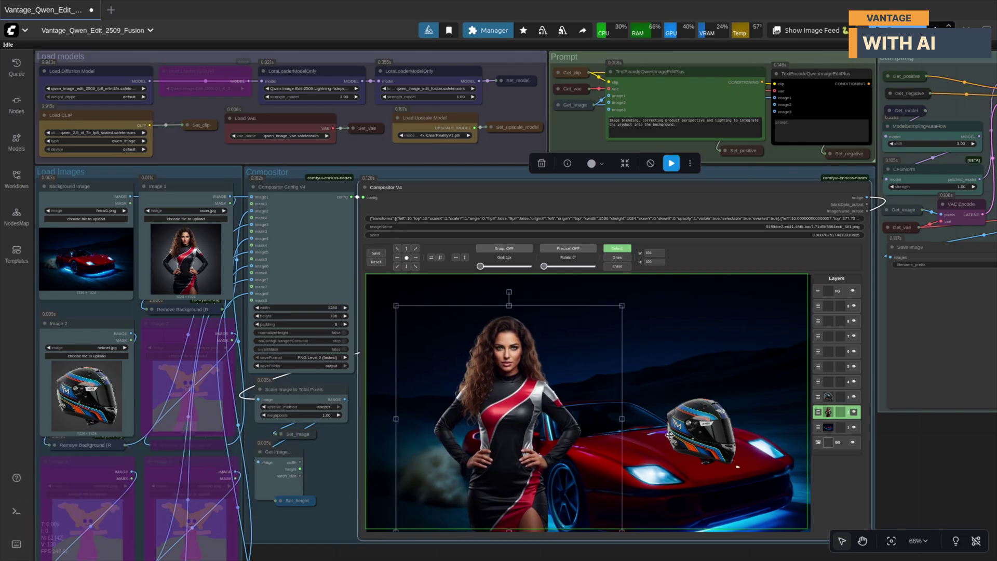
- Shrink the helmet to 111 px and place it on the red car's hood
{"action": "left_click", "coordinate": [678, 415]}
{"action": "left_click_drag", "start_coordinate": [661, 391], "coordinate": [617, 449]}
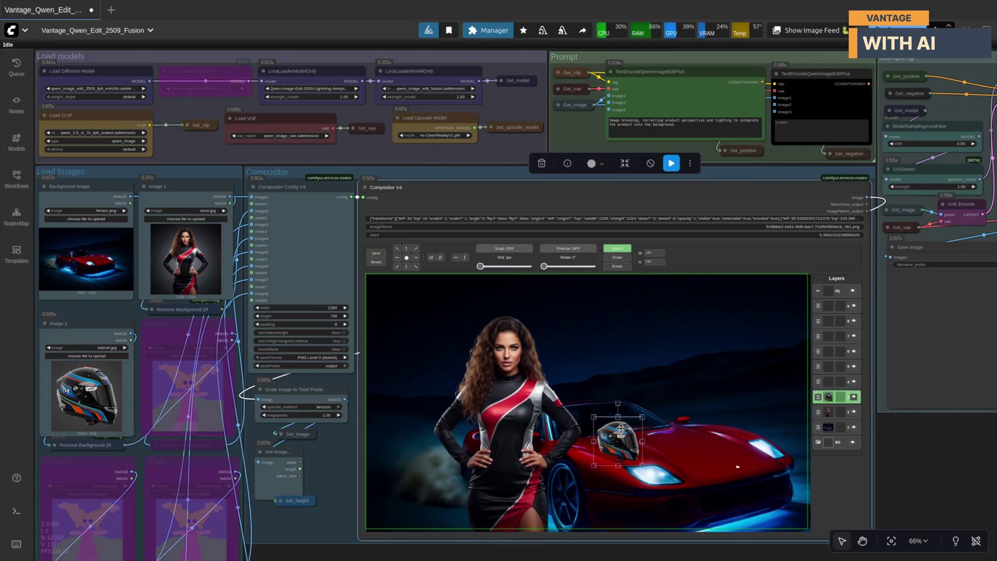
{"action": "left_click_drag", "start_coordinate": [638, 420], "coordinate": [629, 427]}
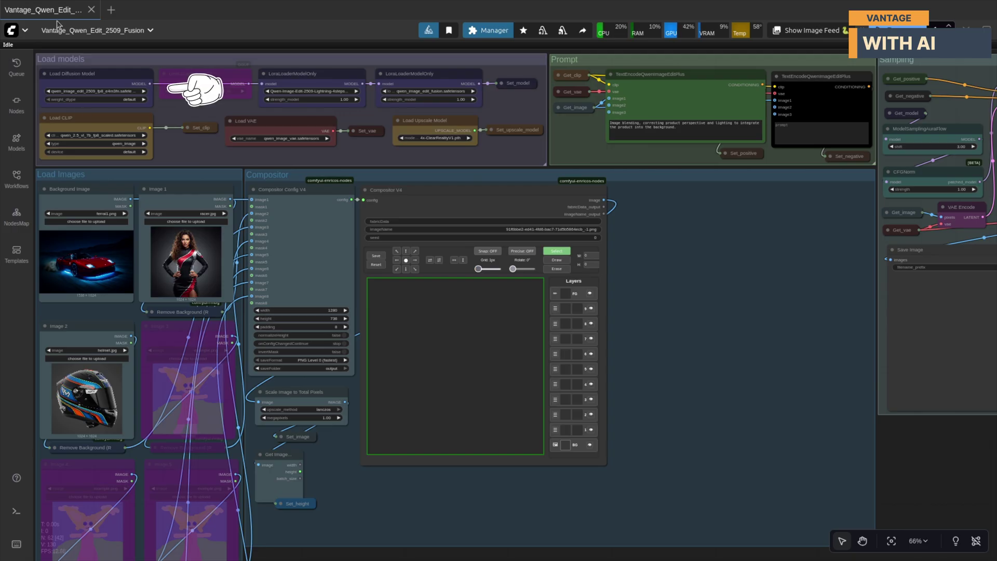
- Re-enable the bypassed Unet Loader (GGUF) node with Ctrl+B
{"action": "left_click", "coordinate": [133, 78]}
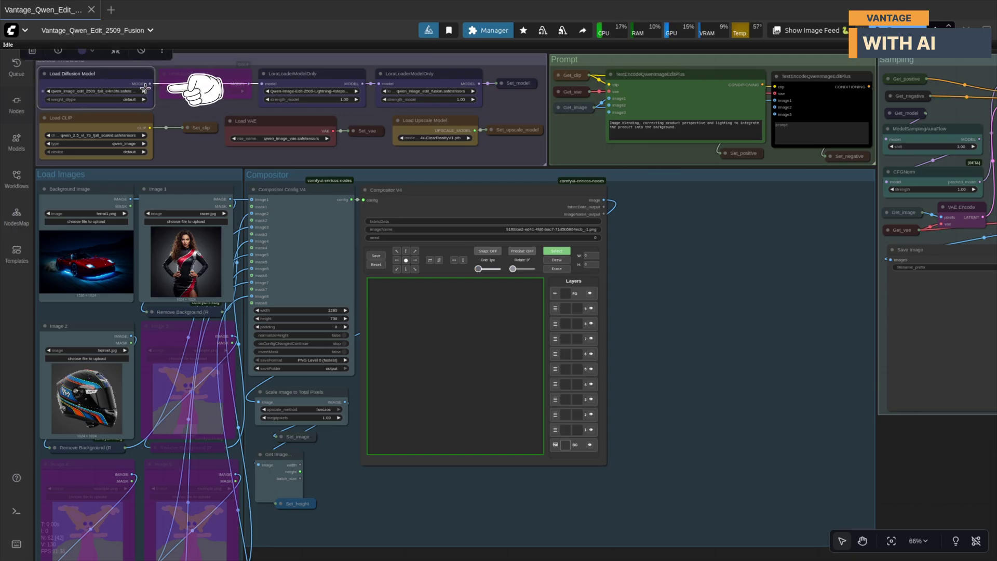
{"action": "left_click", "coordinate": [166, 113]}
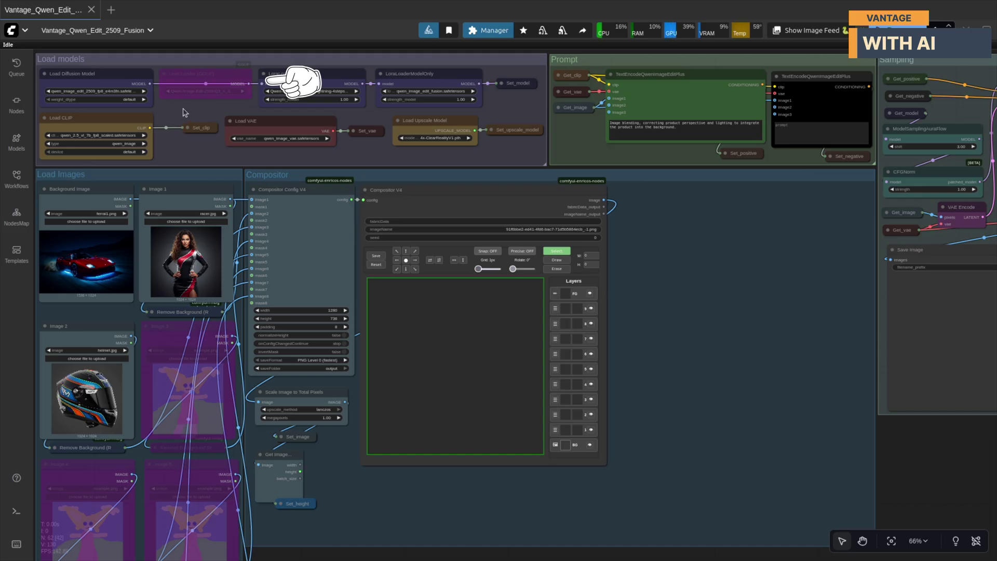
{"action": "left_click", "coordinate": [218, 94]}
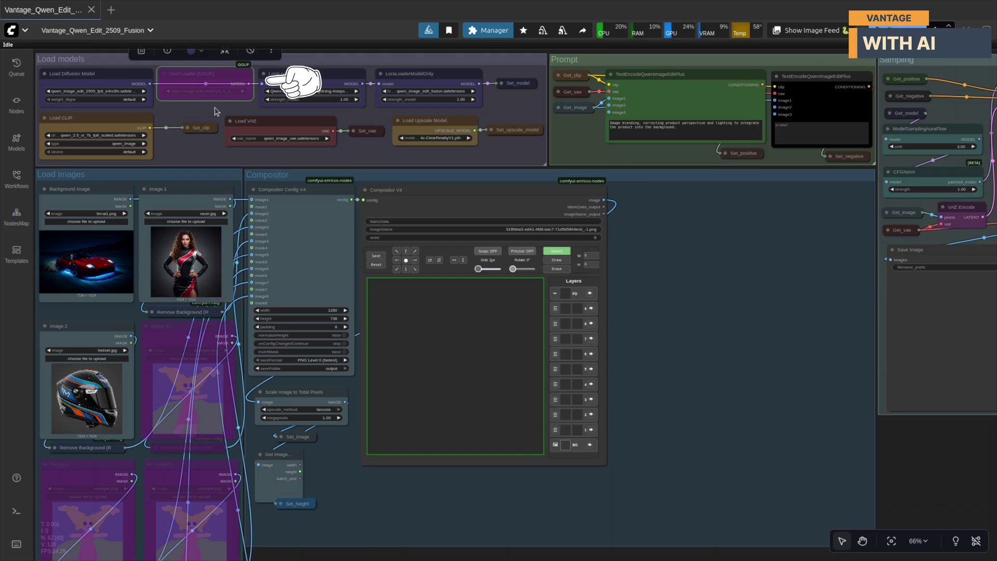
{"action": "key", "text": "ctrl+b"}
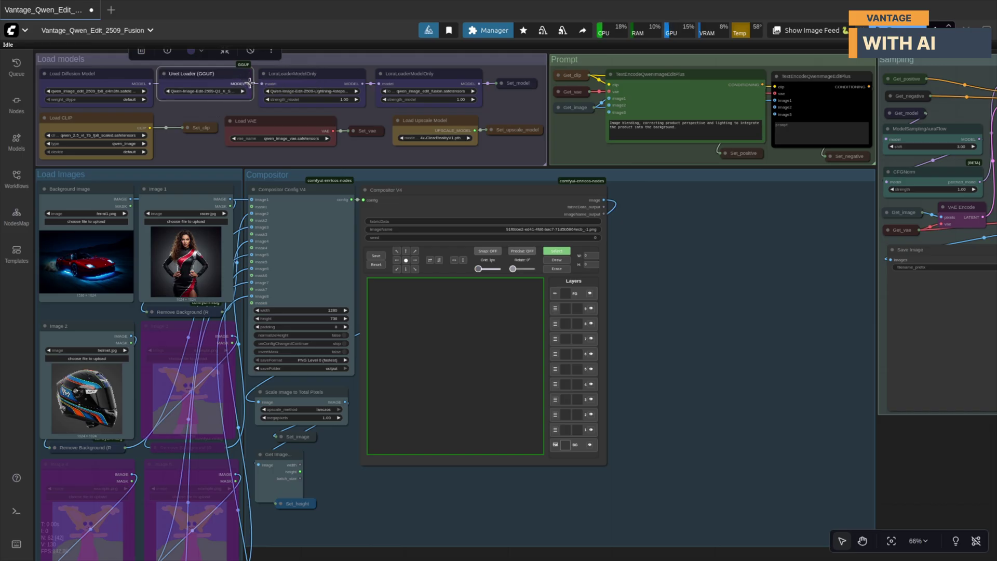
- Connect the GGUF MODEL output to LoraLoaderModelOnly and bypass Load Diffusion Model
{"action": "left_click_drag", "start_coordinate": [250, 84], "coordinate": [263, 86]}
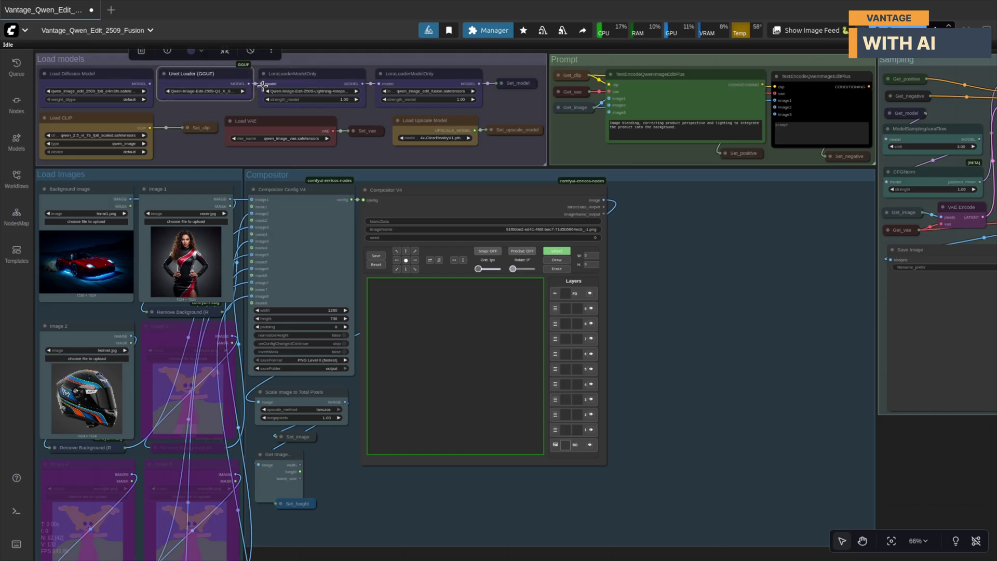
{"action": "left_click", "coordinate": [91, 87]}
{"action": "key", "text": "ctrl+b"}
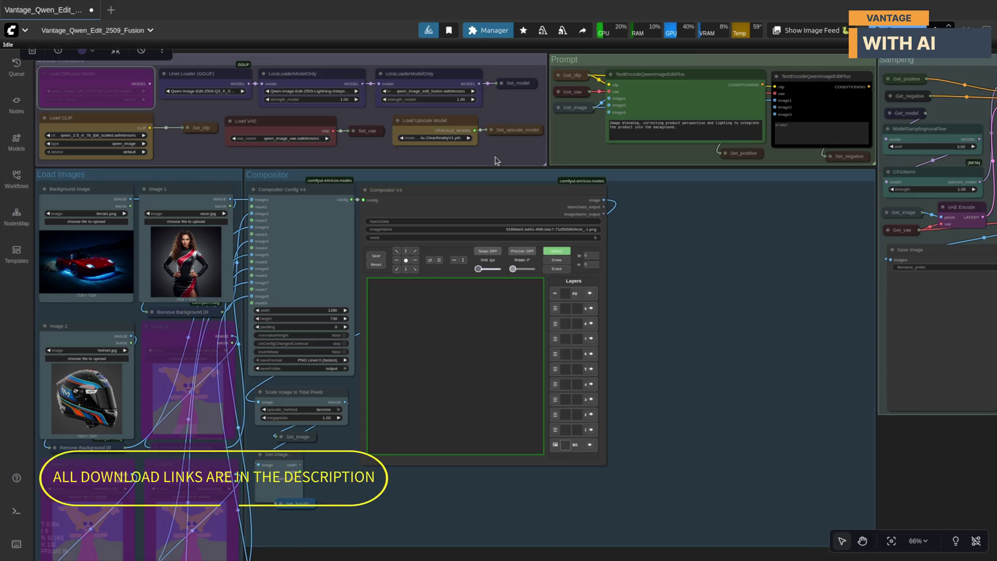
{"action": "left_click", "coordinate": [660, 277]}
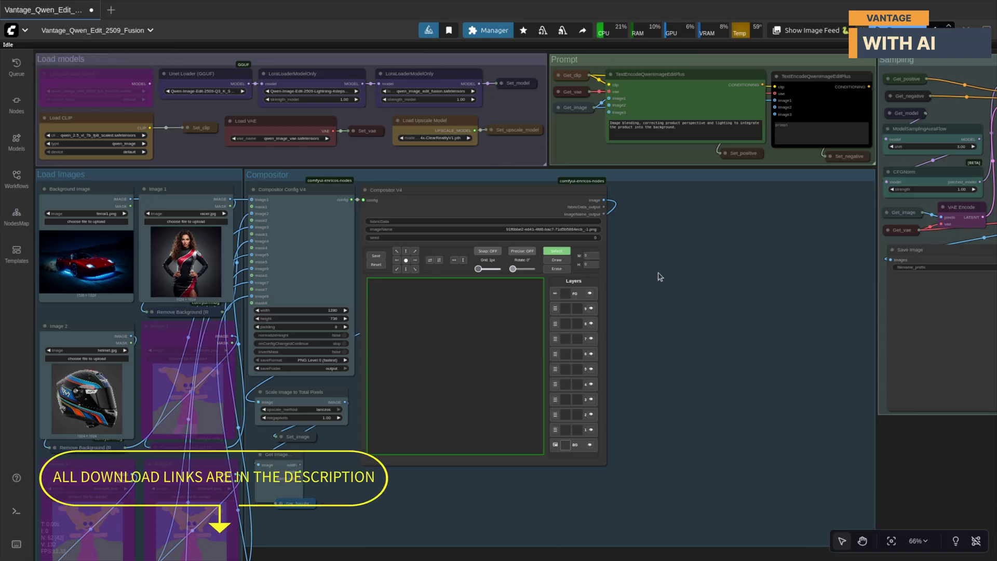
{"action": "scroll", "coordinate": [200, 161], "scroll_direction": "left", "scroll_amount": 10}
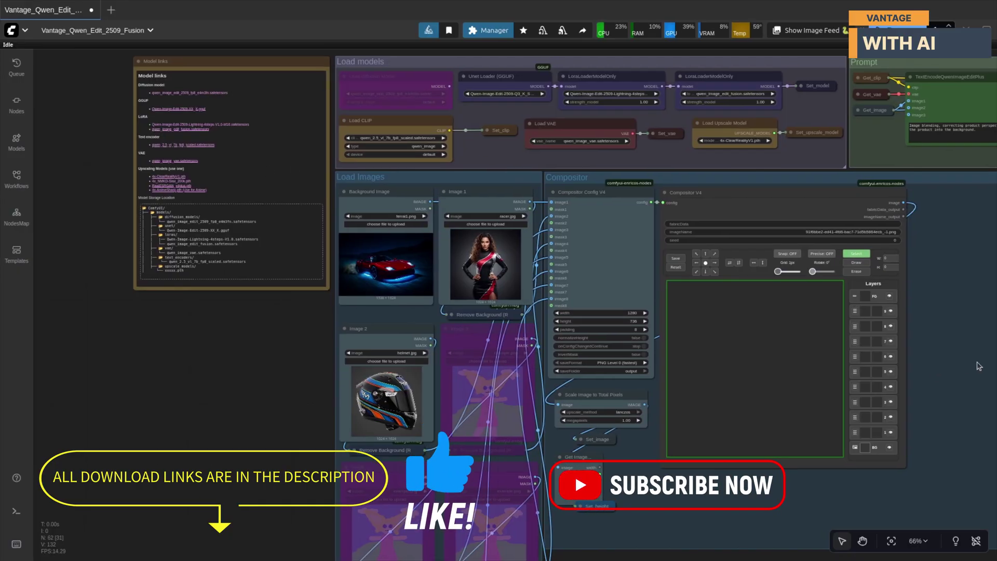
{"action": "left_click_drag", "start_coordinate": [978, 362], "coordinate": [674, 359]}
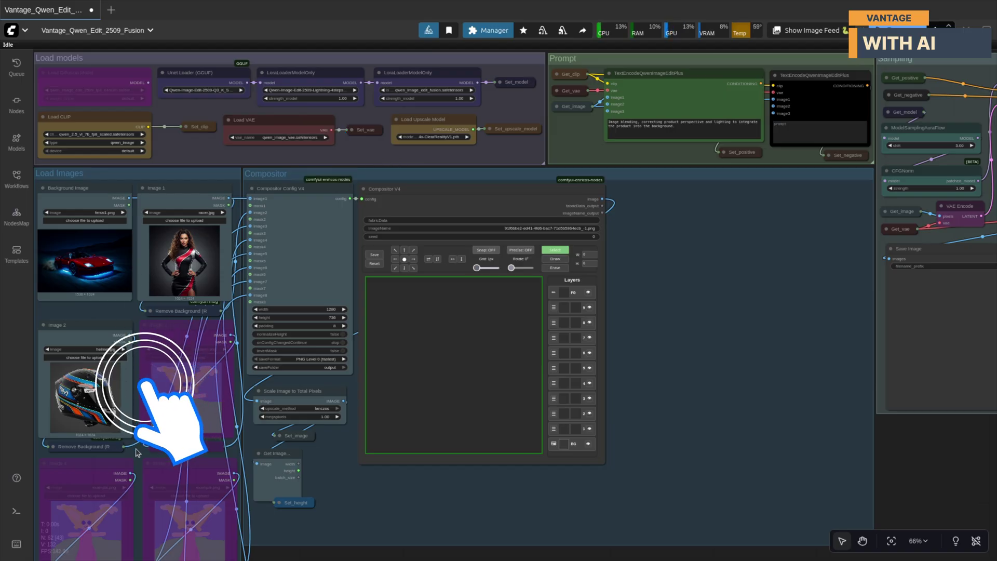
{"action": "mouse_move", "coordinate": [138, 452]}
{"action": "left_mouse_down"}
{"action": "mouse_move", "coordinate": [134, 242]}
{"action": "mouse_move", "coordinate": [137, 450]}
{"action": "left_mouse_up"}
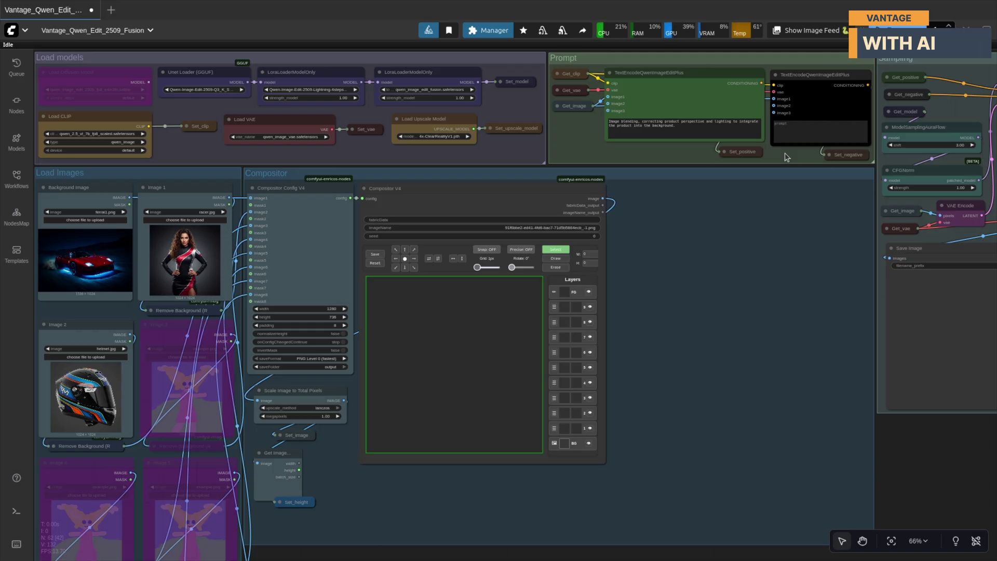
{"action": "left_click_drag", "start_coordinate": [787, 157], "coordinate": [439, 175]}
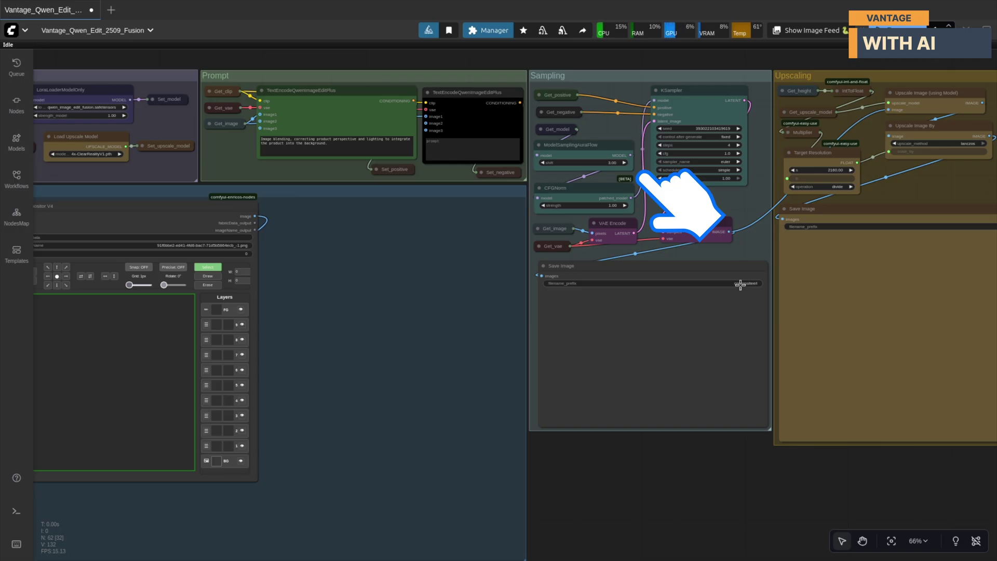
{"action": "left_click_drag", "start_coordinate": [759, 248], "coordinate": [496, 239]}
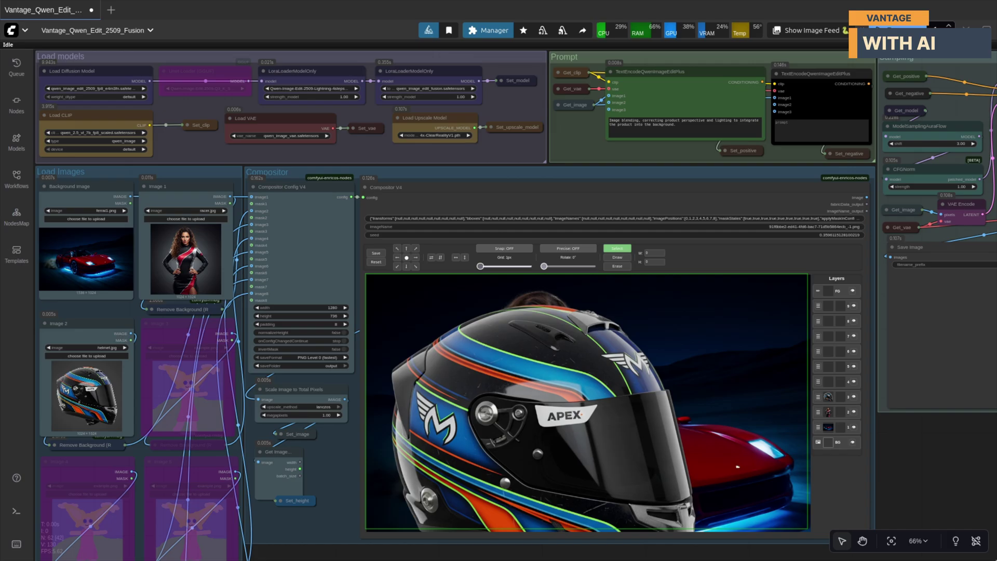
- Shrink the helmet onto the car and scale the racer down, moving her left
{"action": "left_click", "coordinate": [556, 452]}
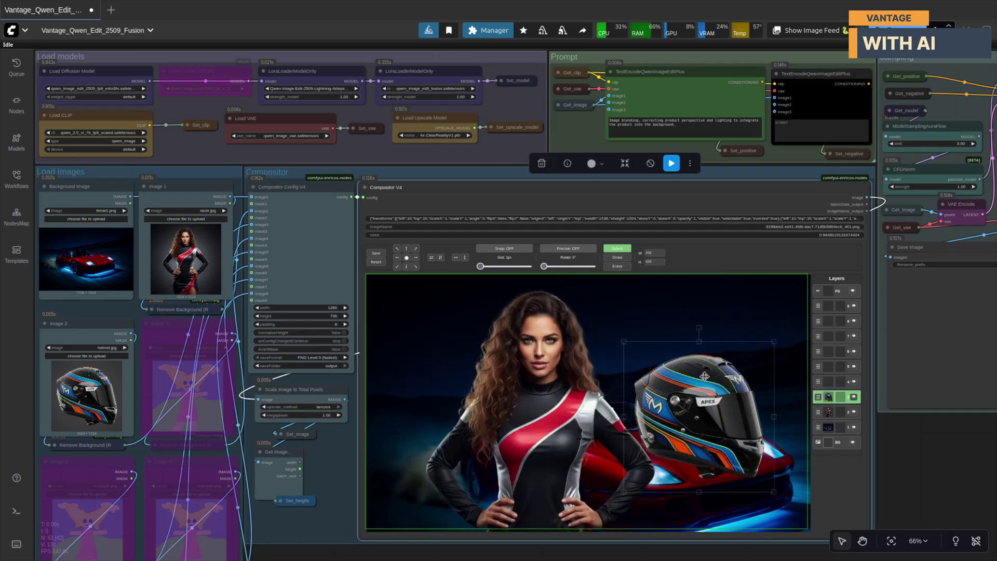
{"action": "left_click_drag", "start_coordinate": [625, 342], "coordinate": [667, 396]}
{"action": "left_click", "coordinate": [519, 415]}
{"action": "left_click_drag", "start_coordinate": [519, 415], "coordinate": [494, 413]}
- Move the helmet left onto the car hood and run the workflow
{"action": "left_click", "coordinate": [701, 426]}
{"action": "left_click_drag", "start_coordinate": [701, 426], "coordinate": [626, 425]}
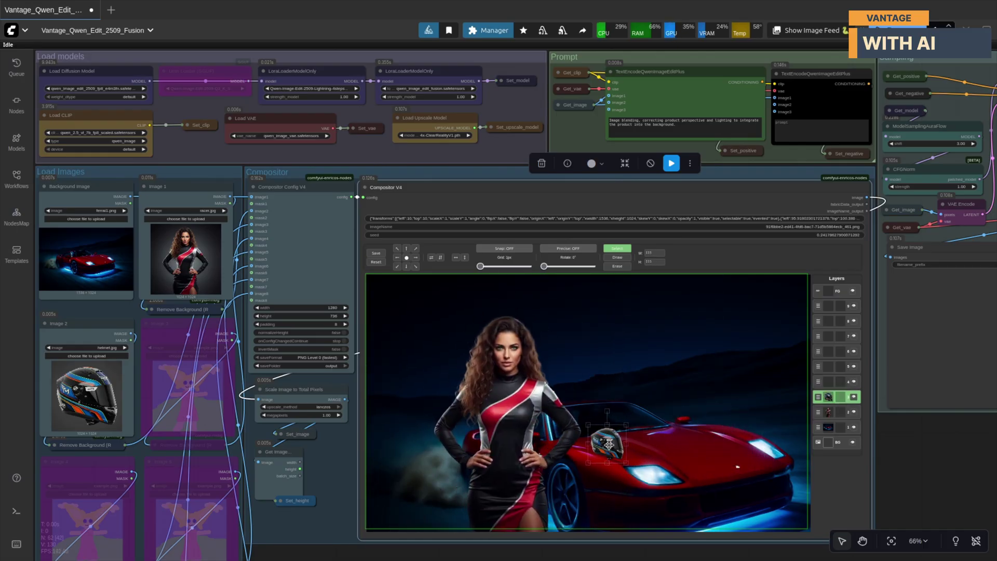
{"action": "left_click", "coordinate": [927, 485]}
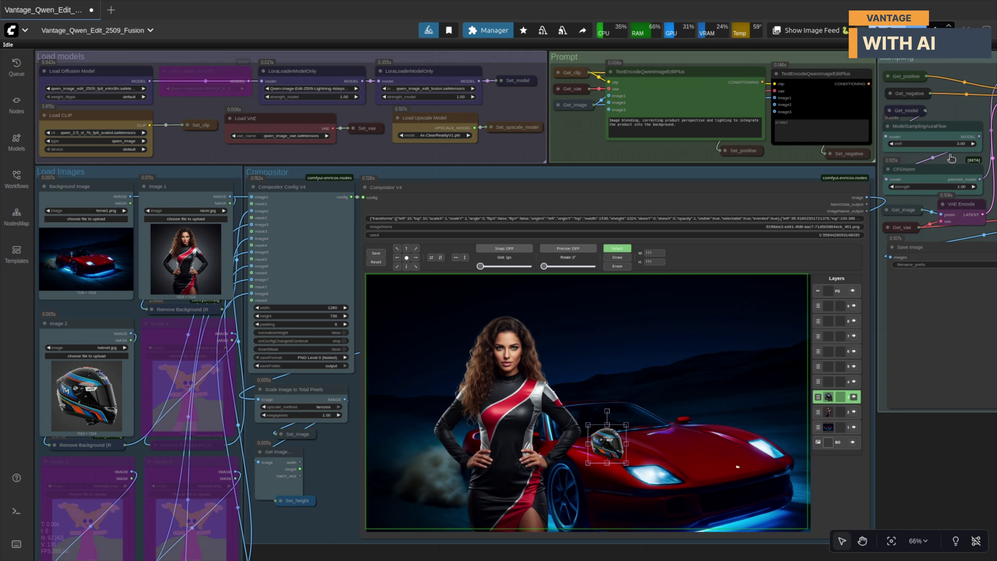
{"action": "left_click", "coordinate": [886, 27]}
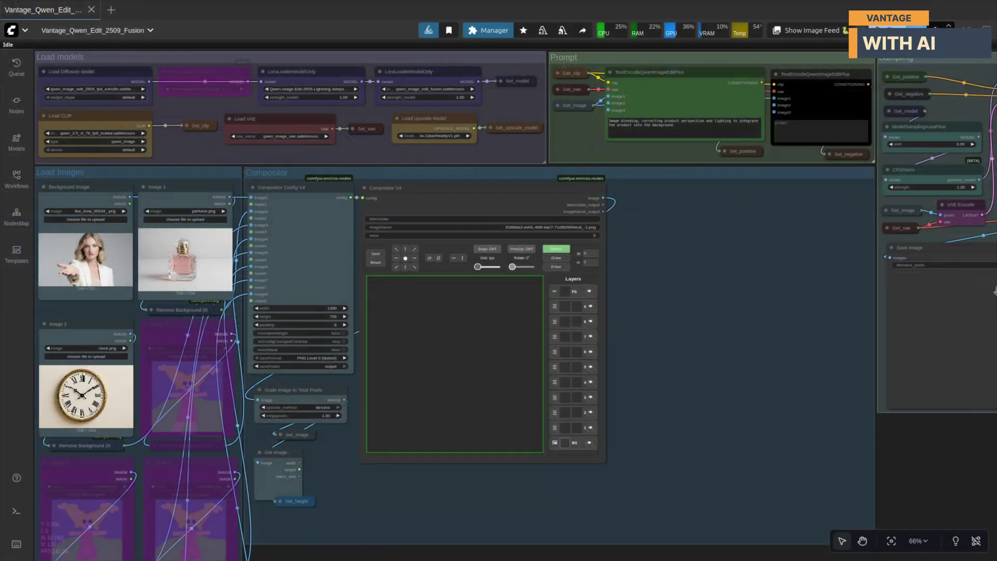
- Queue the run and shrink the clock into the upper-left area
{"action": "key", "text": "ctrl+Return"}
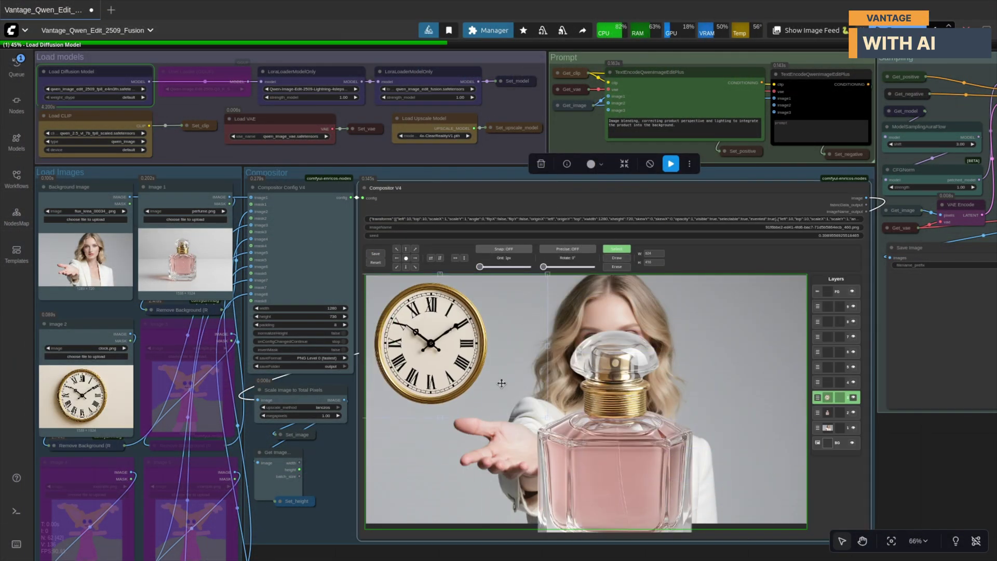
{"action": "left_click_drag", "start_coordinate": [548, 274], "coordinate": [492, 310]}
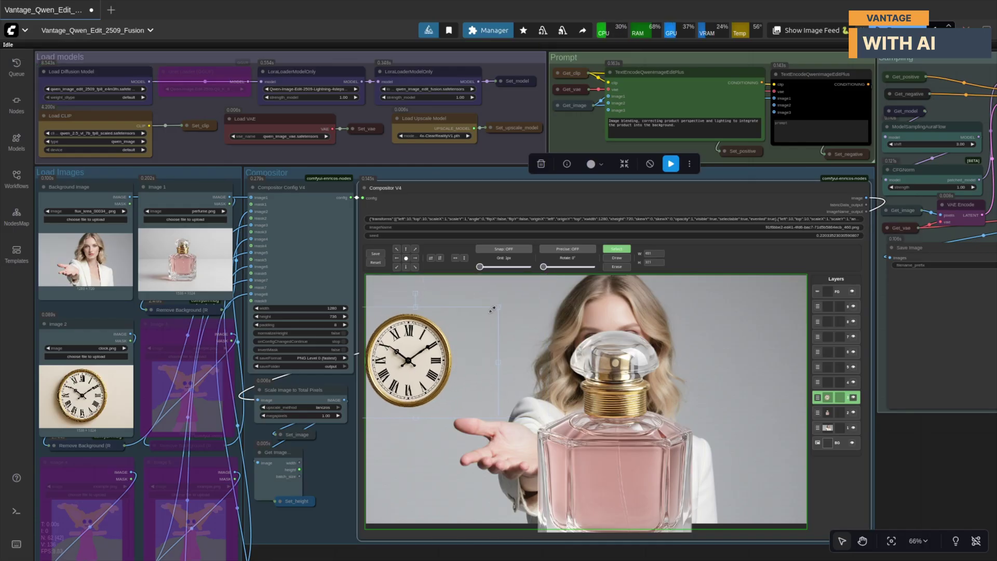
{"action": "left_click_drag", "start_coordinate": [408, 358], "coordinate": [431, 327]}
- Scale the perfume bottle down onto the woman's hand and enlarge the background to fill the canvas
{"action": "left_click", "coordinate": [619, 470]}
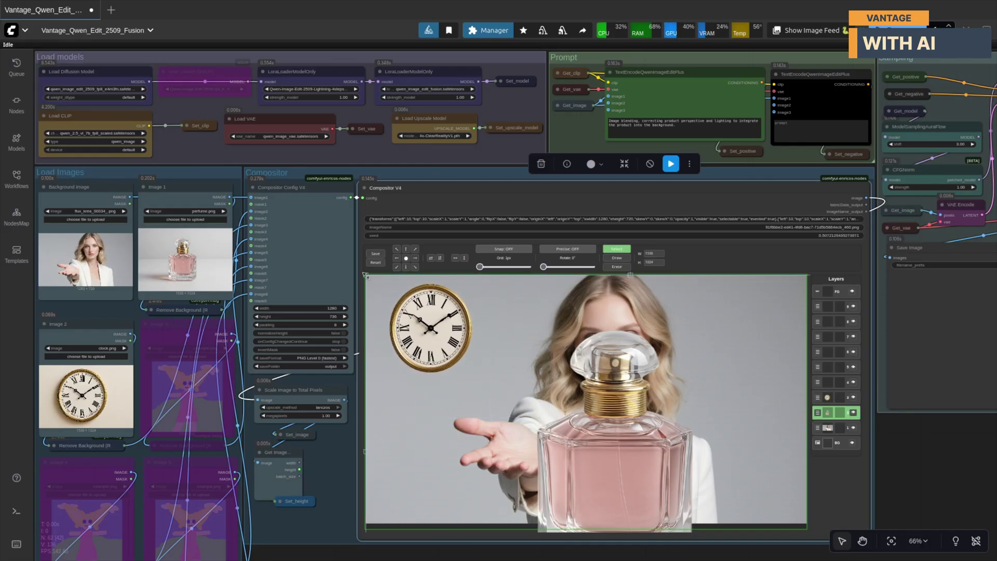
{"action": "left_click_drag", "start_coordinate": [365, 275], "coordinate": [524, 332]}
{"action": "left_click_drag", "start_coordinate": [556, 374], "coordinate": [512, 435]}
{"action": "left_click", "coordinate": [800, 522]}
{"action": "left_click_drag", "start_coordinate": [807, 526], "coordinate": [814, 535]}
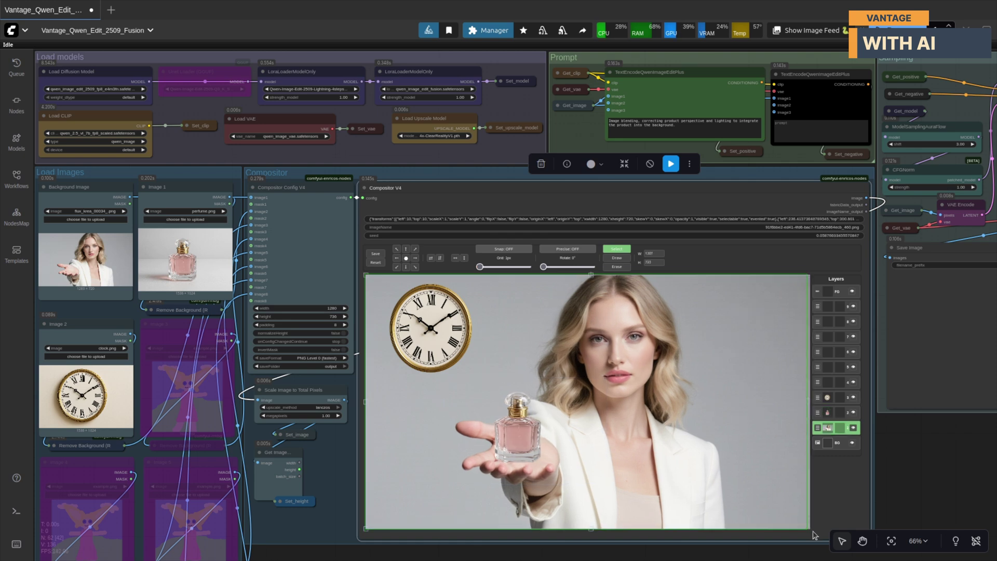
{"action": "left_click_drag", "start_coordinate": [514, 432], "coordinate": [519, 432]}
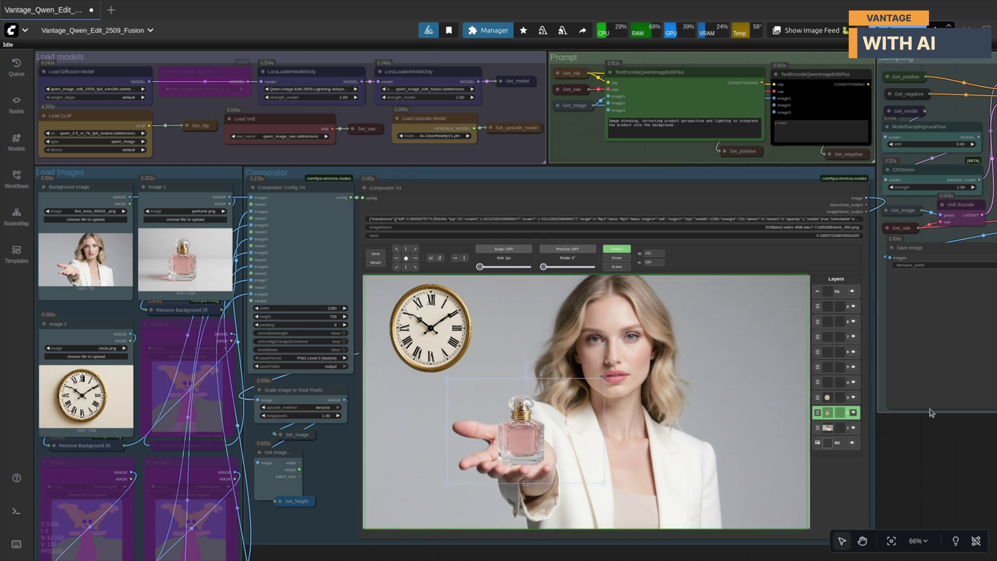